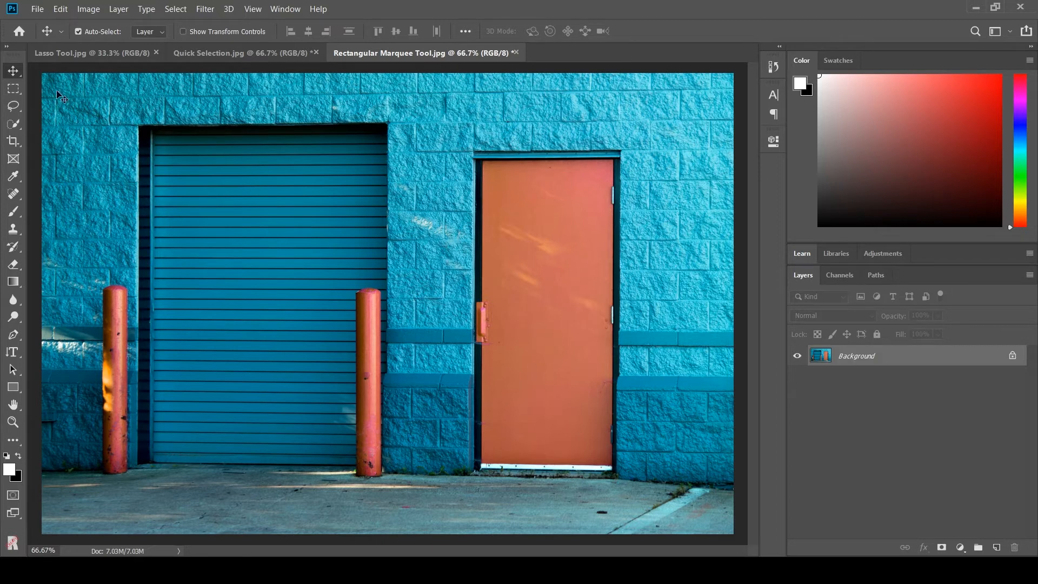
Select the orange door with the Rectangular Marquee tool.
click(18, 94)
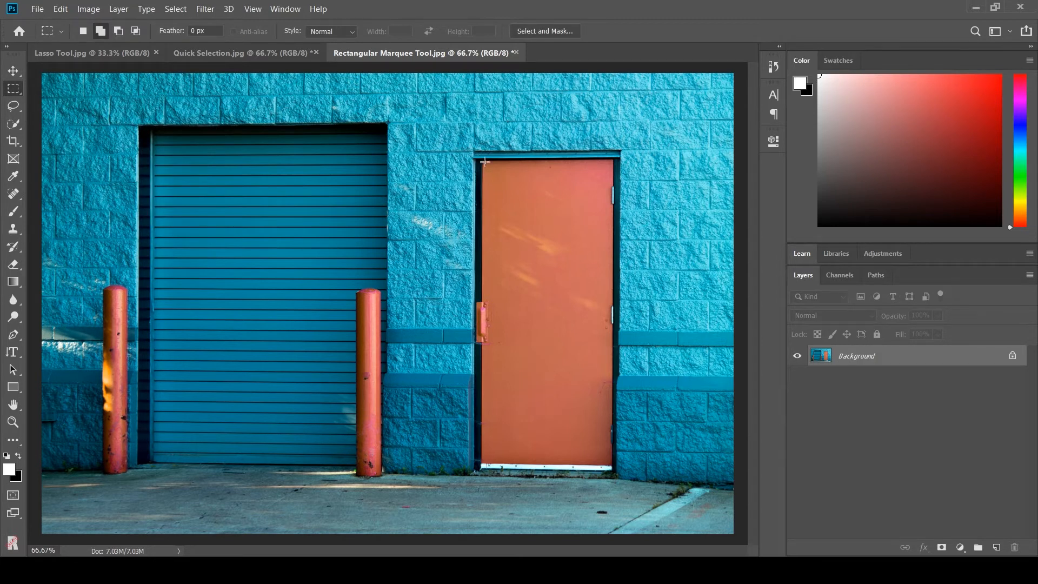
drag(483, 160, 611, 464)
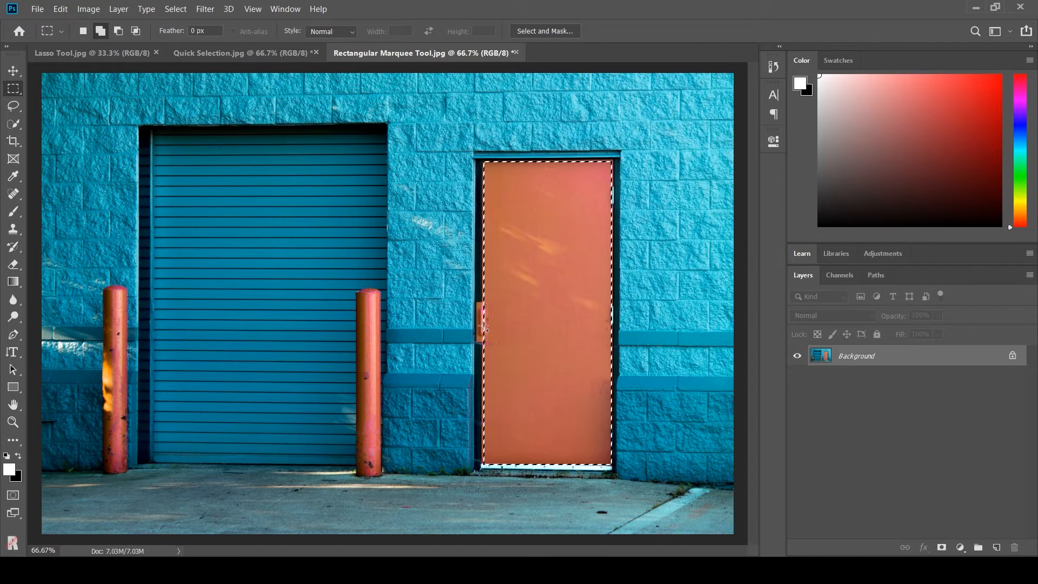
Switch the marquee to Add to selection mode and add the door handle to the selection.
click(84, 31)
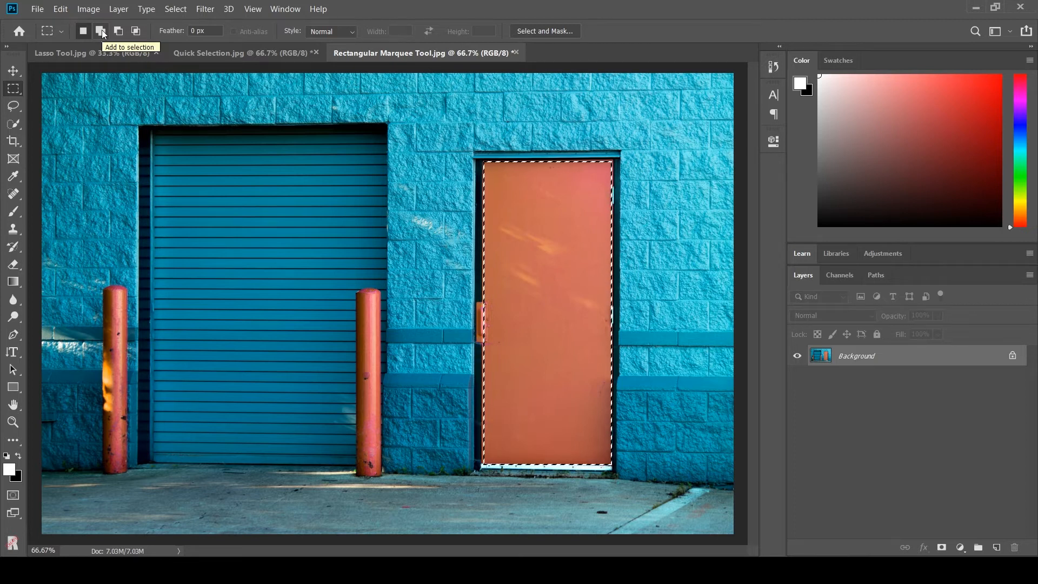
click(101, 30)
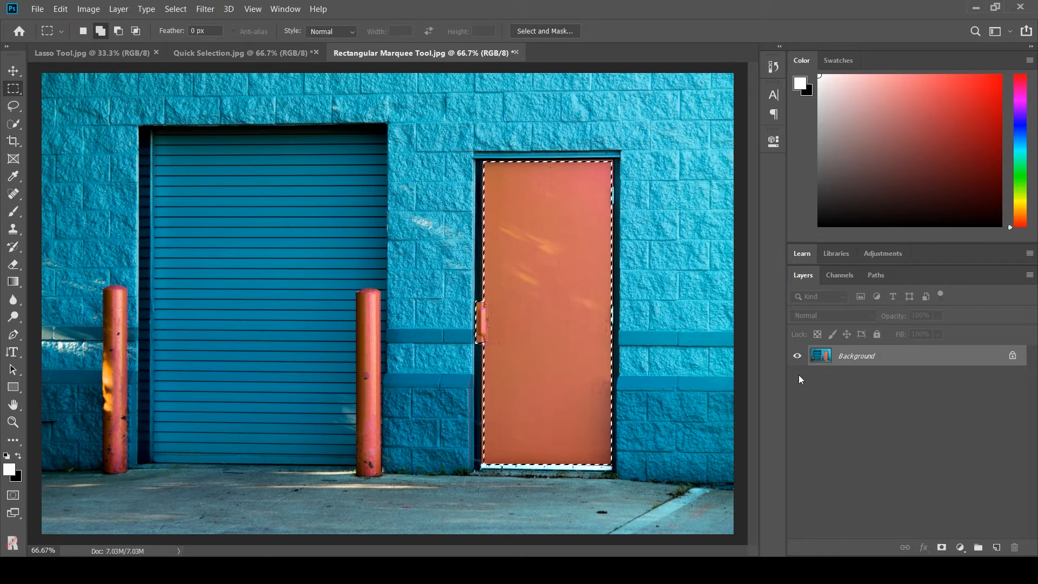
Add a Hue/Saturation adjustment layer for the selected door.
click(960, 548)
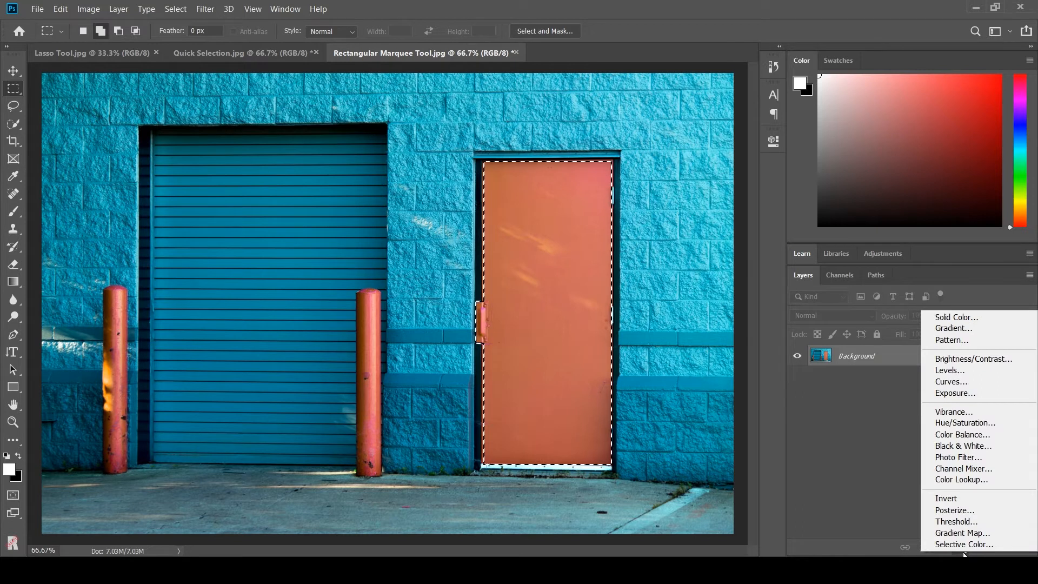
click(951, 424)
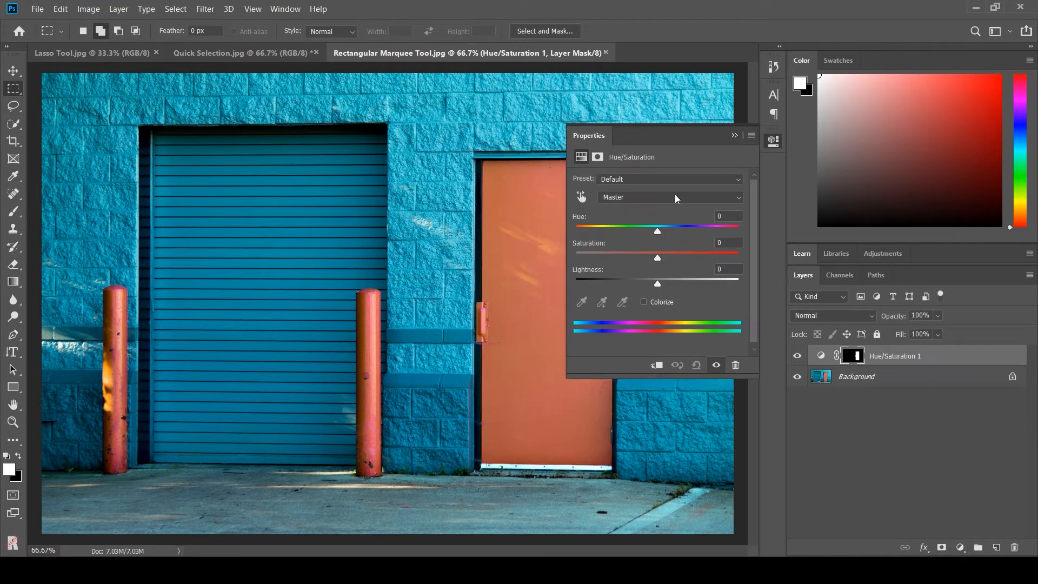
drag(665, 137, 774, 144)
drag(683, 141, 847, 159)
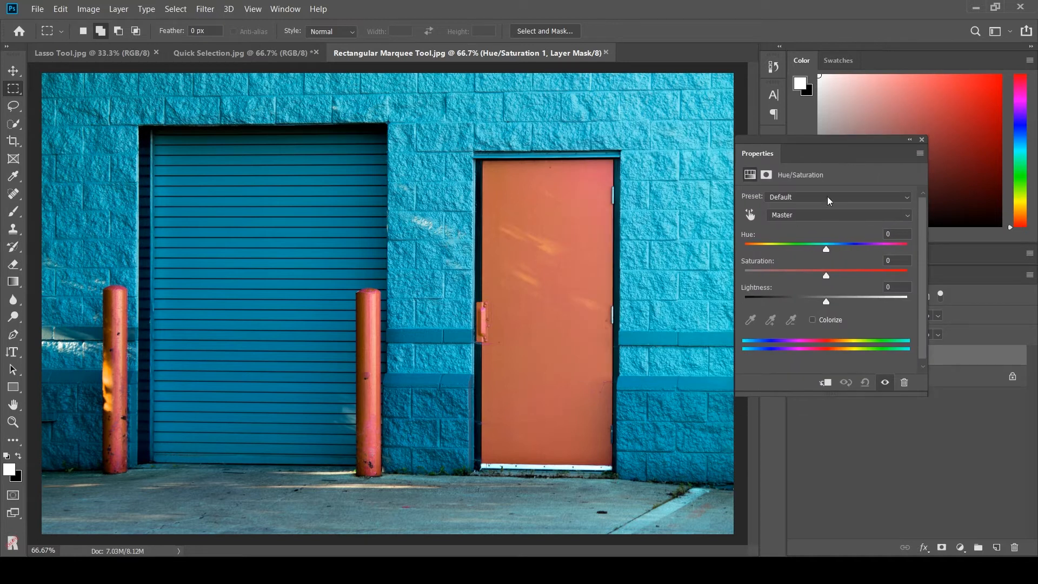
Set the hue to +37 to turn the door yellow.
drag(825, 251, 847, 251)
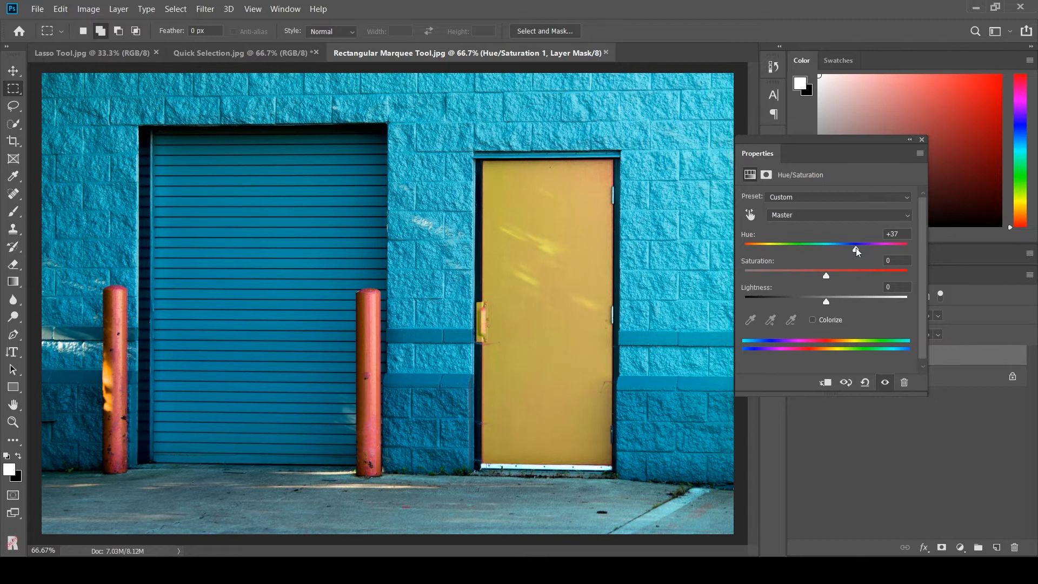
click(831, 468)
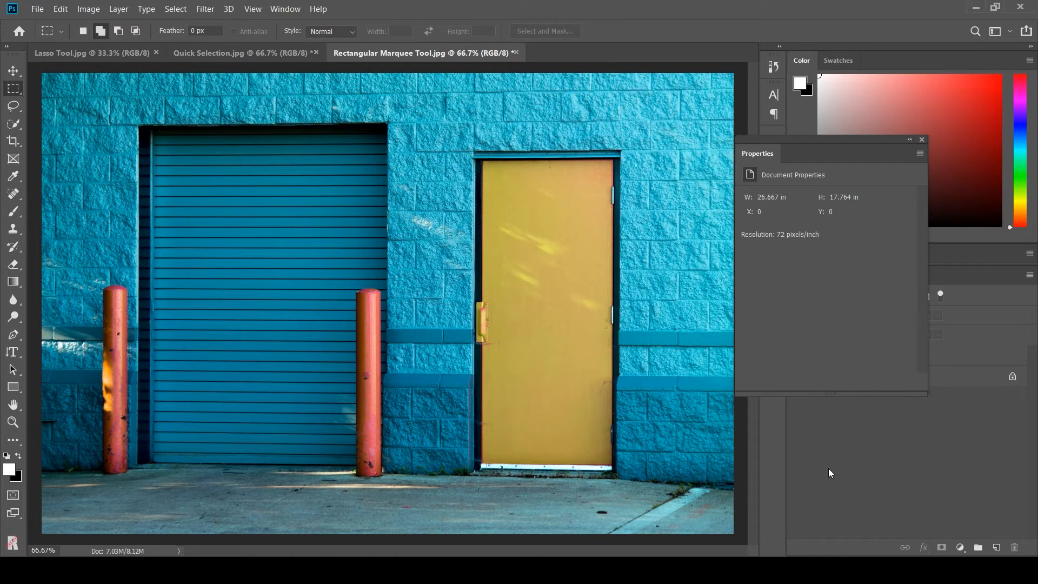
click(911, 140)
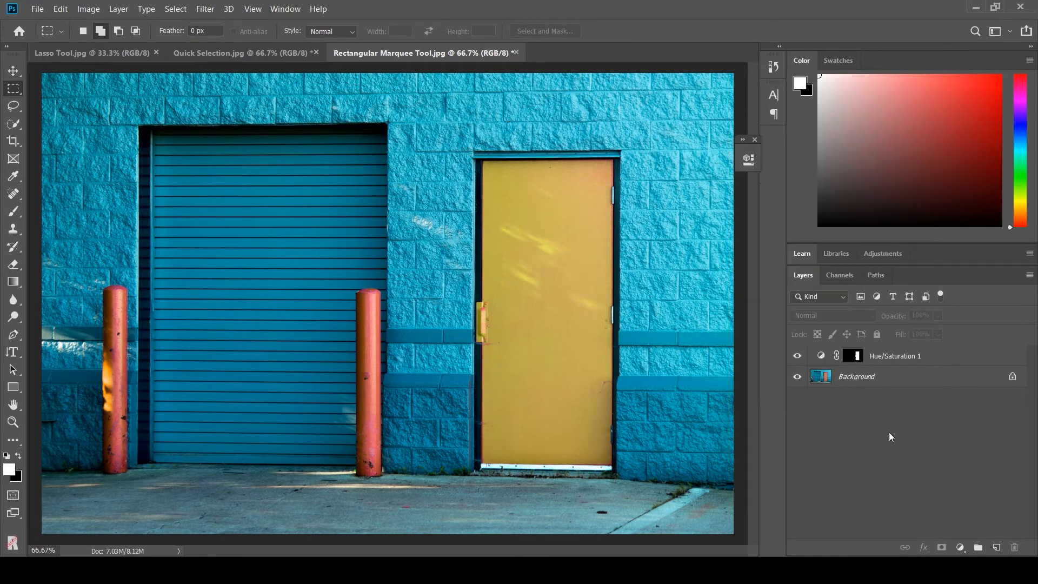
Add a Brightness/Contrast adjustment layer above the Hue/Saturation layer.
click(868, 357)
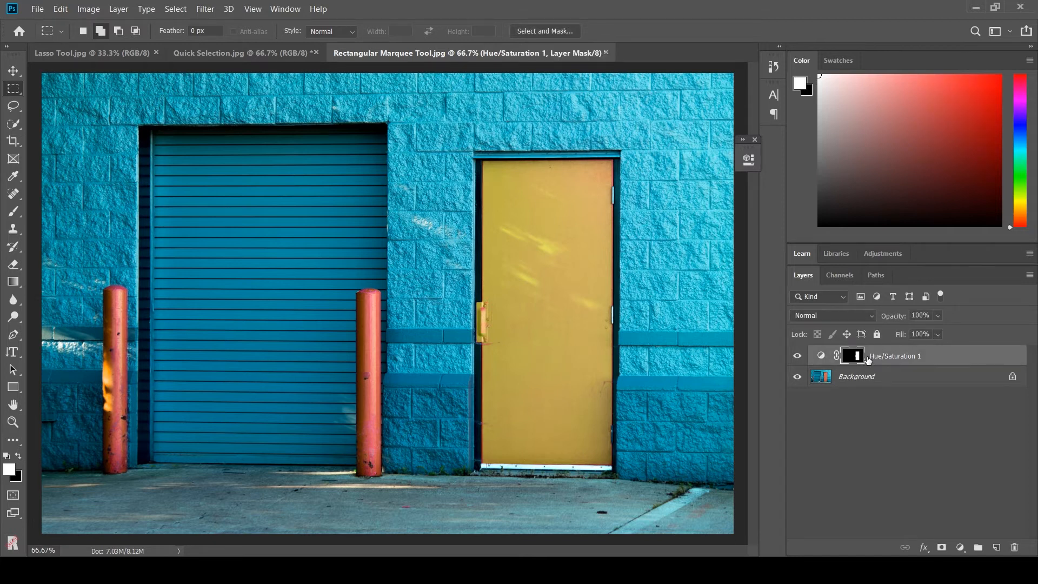
click(961, 547)
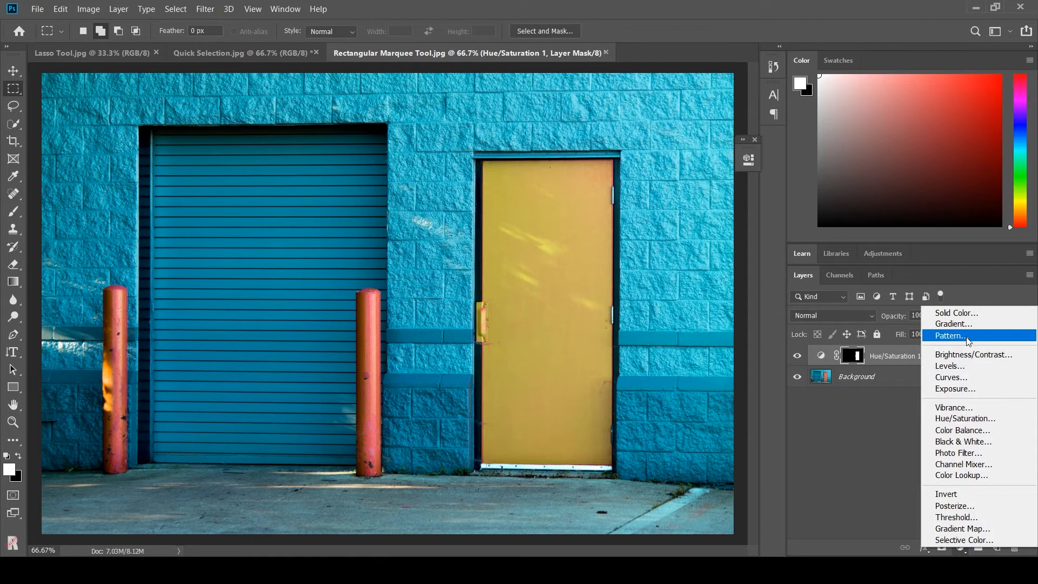
click(968, 355)
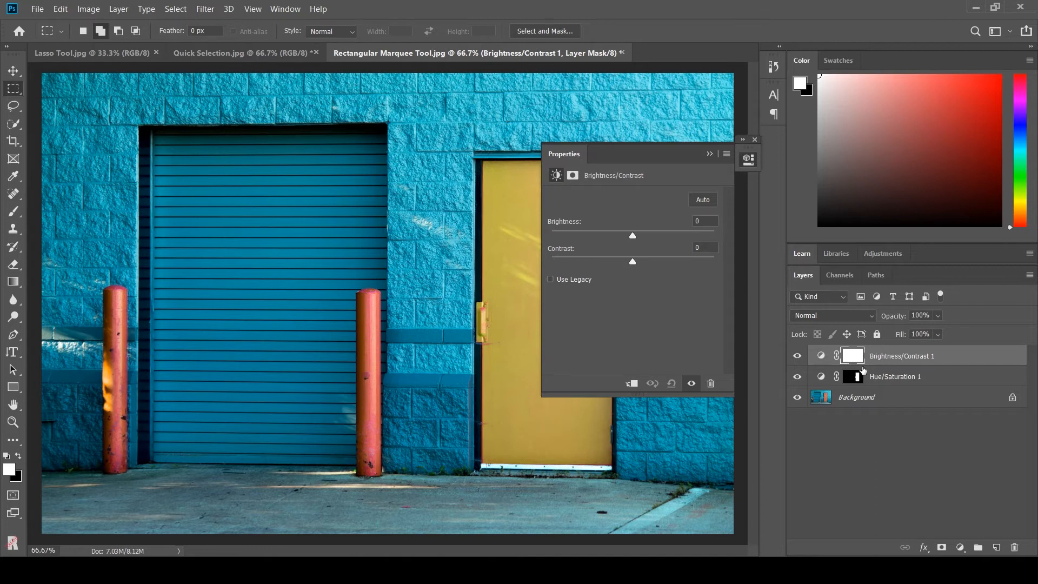
Clip the Brightness/Contrast layer to the Hue/Saturation layer below it.
drag(864, 370, 848, 361)
drag(846, 361, 837, 362)
alt+click(837, 362)
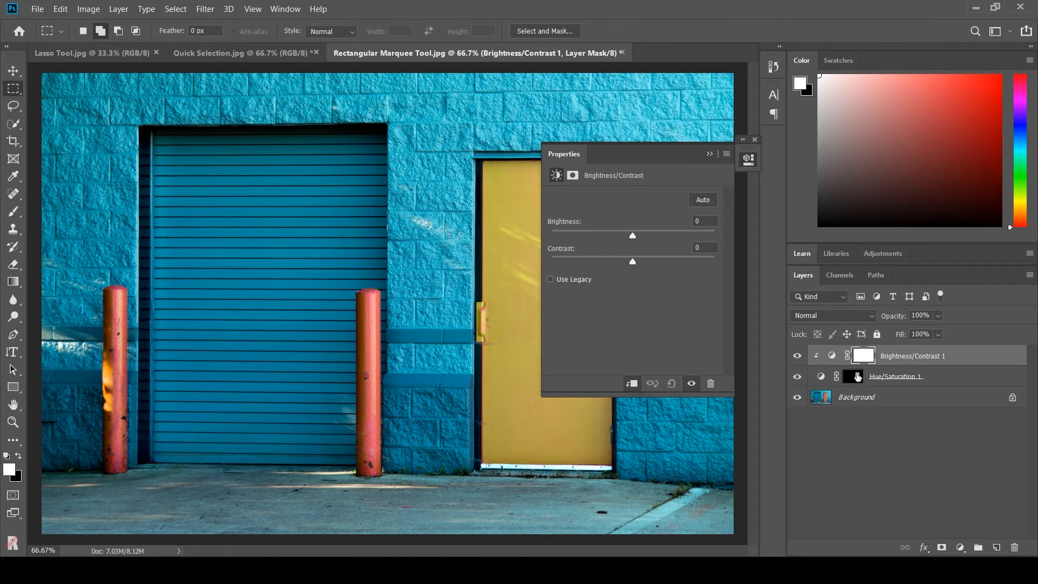
click(710, 153)
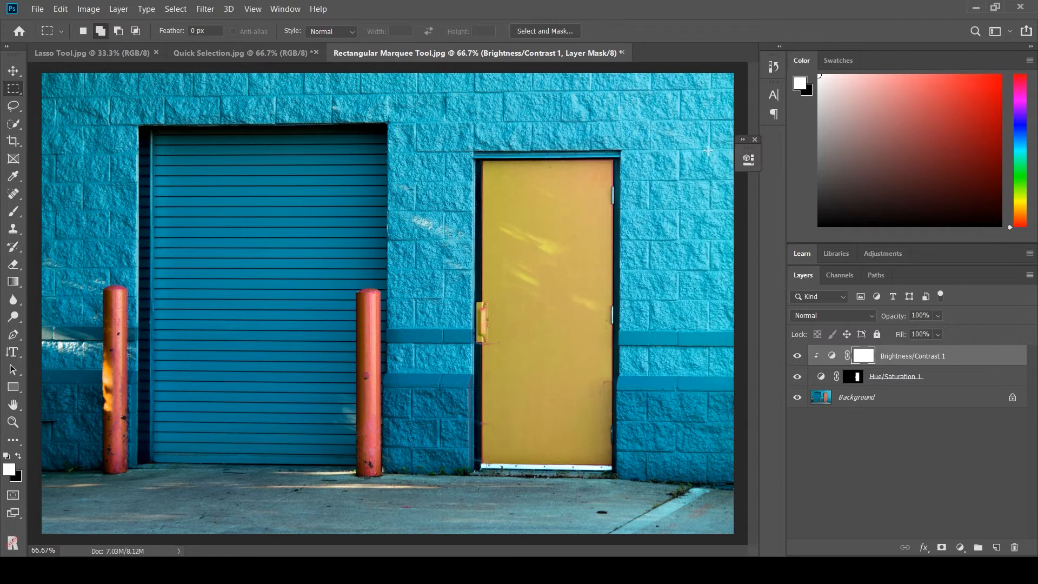
Set the Brightness/Contrast layer's brightness to 8 and contrast to 38.
double_click(833, 356)
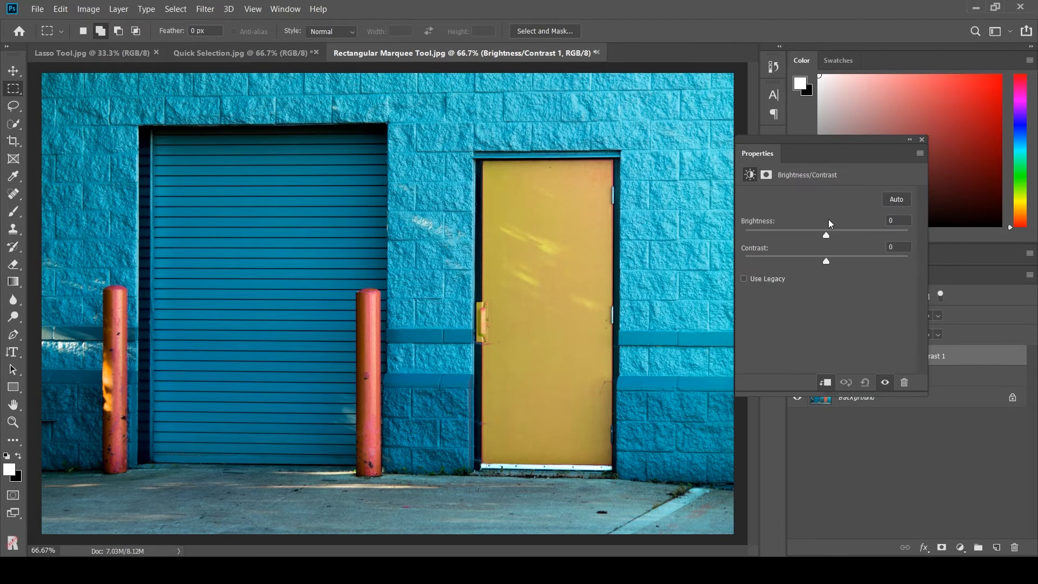
click(923, 140)
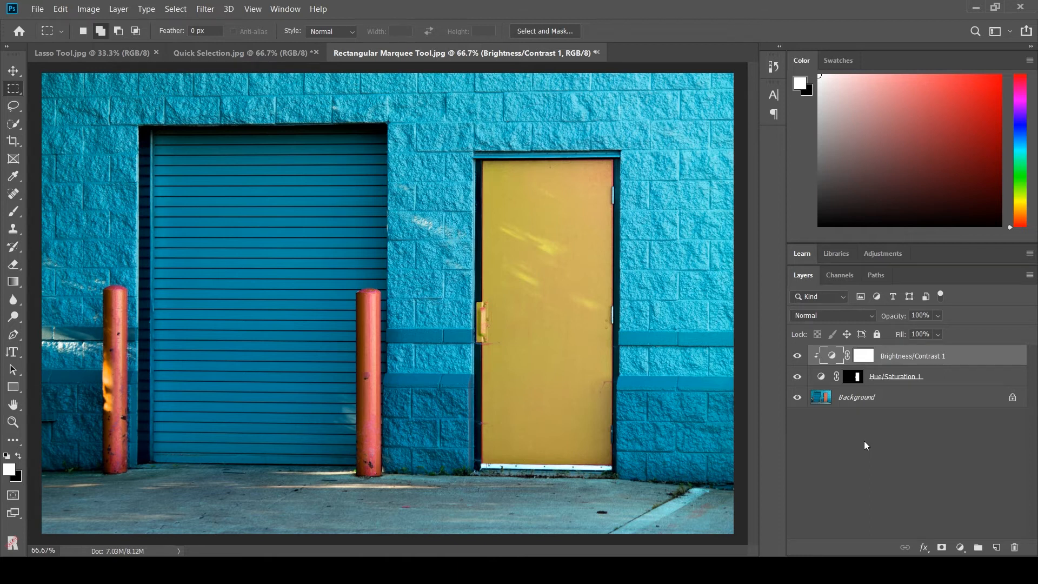
double_click(833, 357)
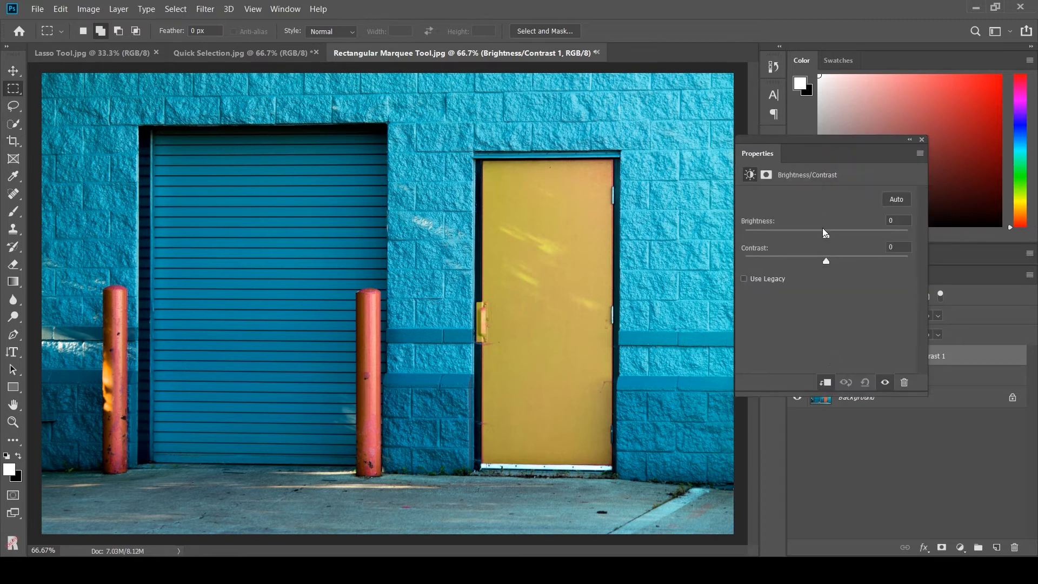
drag(829, 235, 860, 265)
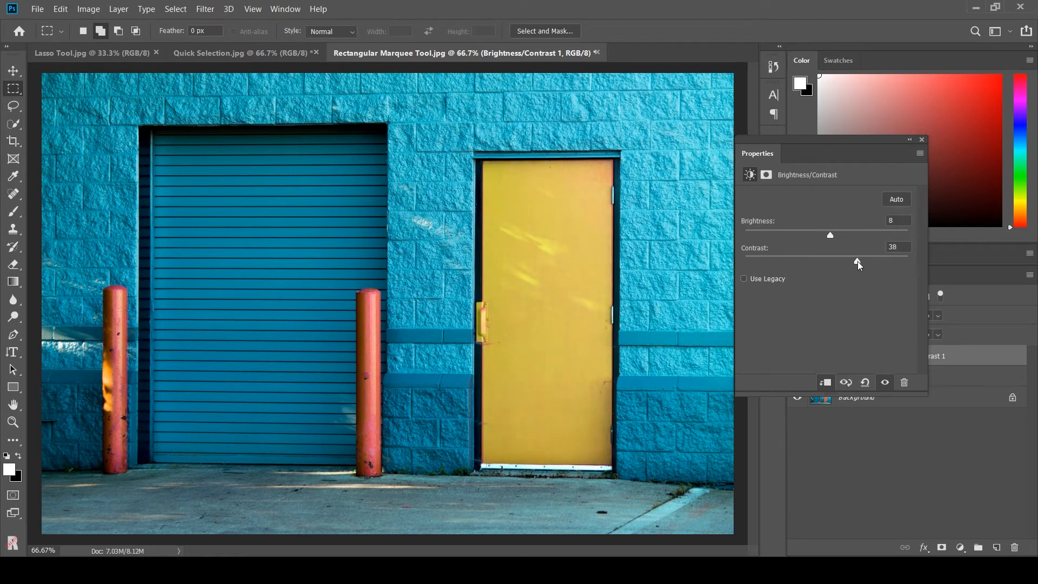
Toggle the adjustment layers' visibility to compare the door before and after.
drag(841, 160, 951, 144)
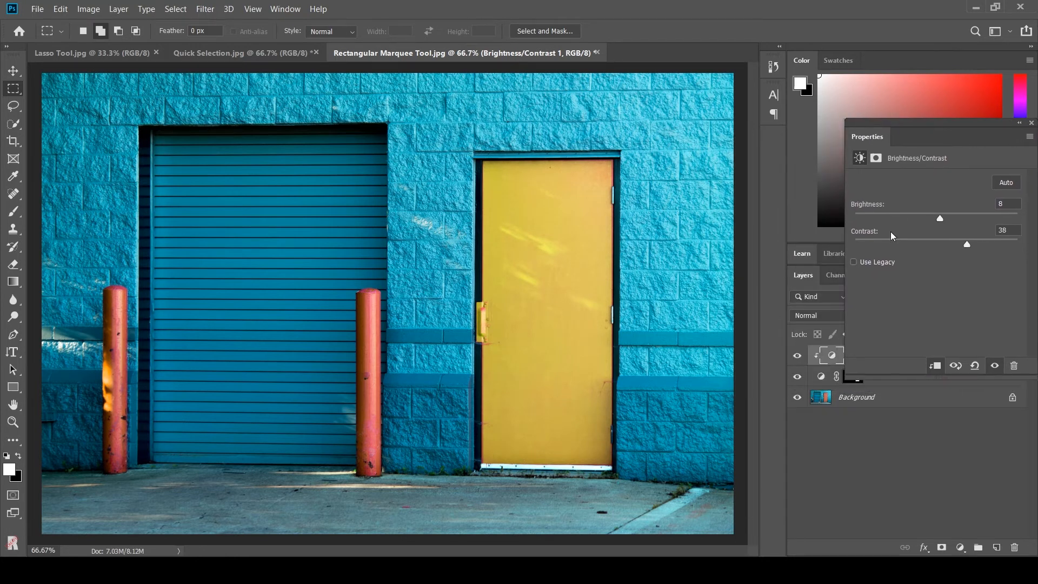
click(798, 357)
click(798, 358)
click(797, 358)
click(797, 377)
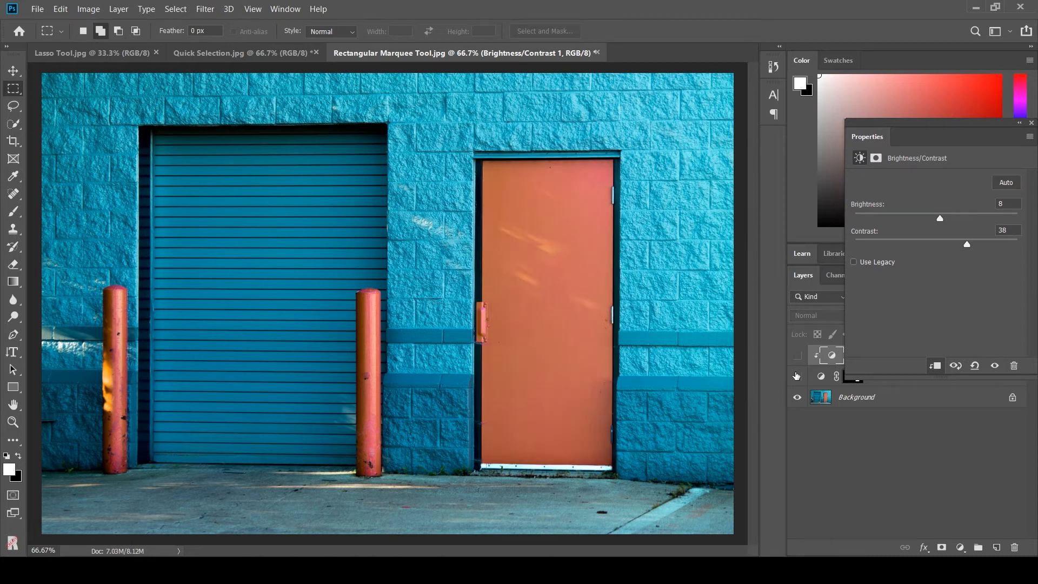
click(796, 376)
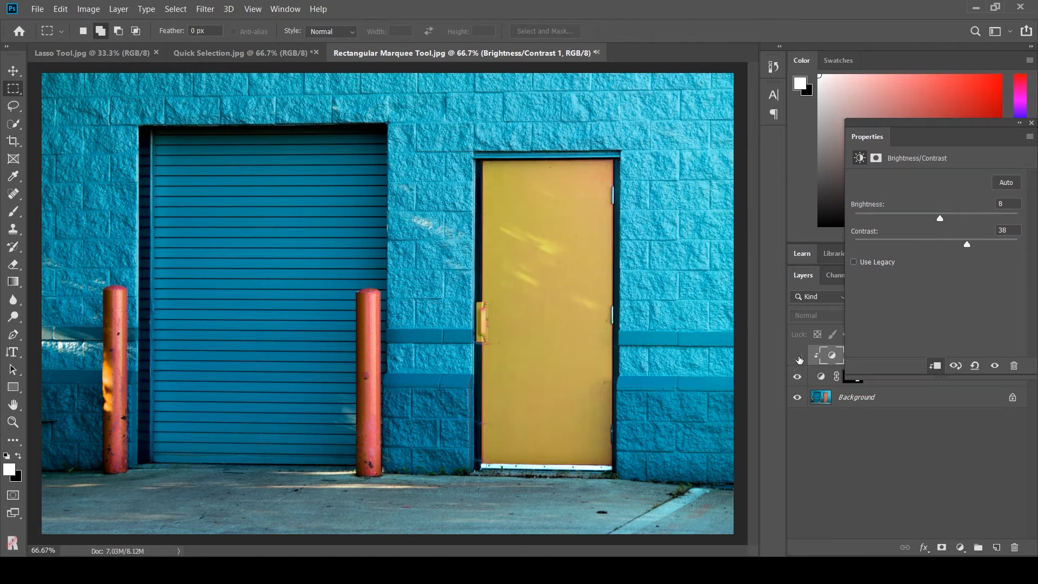
click(798, 357)
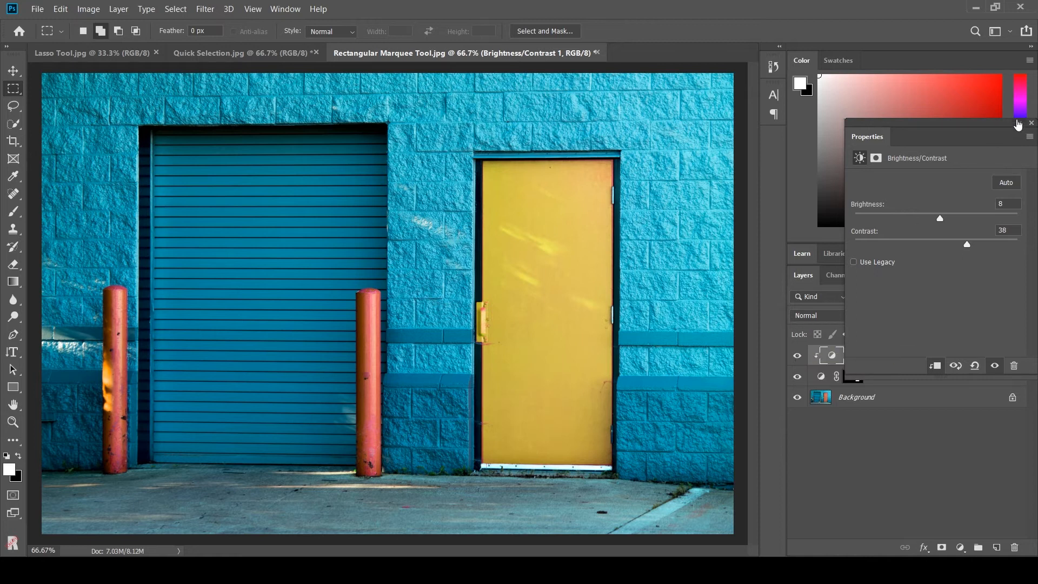
click(1020, 123)
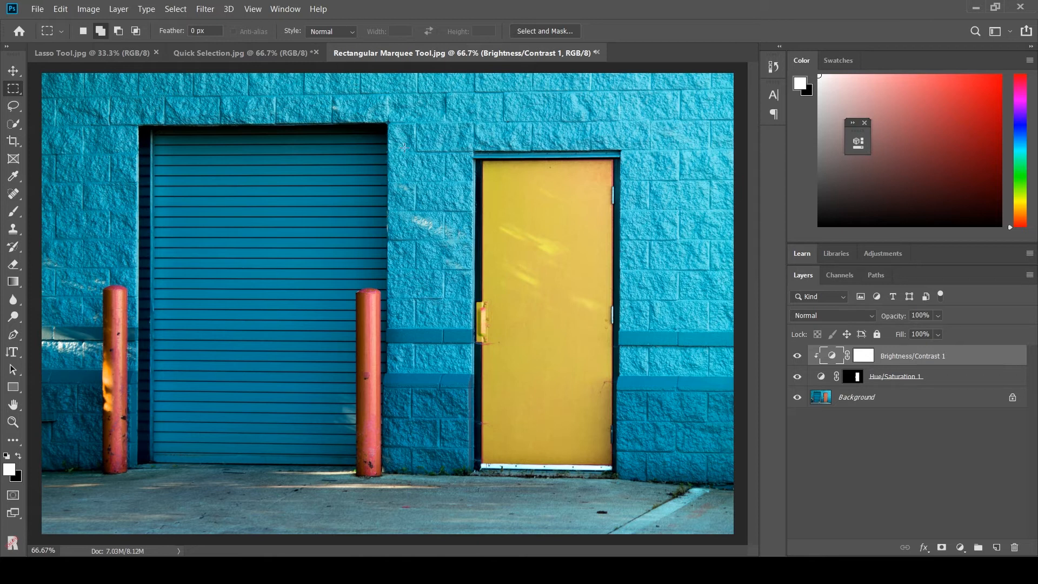
Open the Quick Selection.jpg document and choose the Quick Selection tool with a 33 px brush.
click(229, 59)
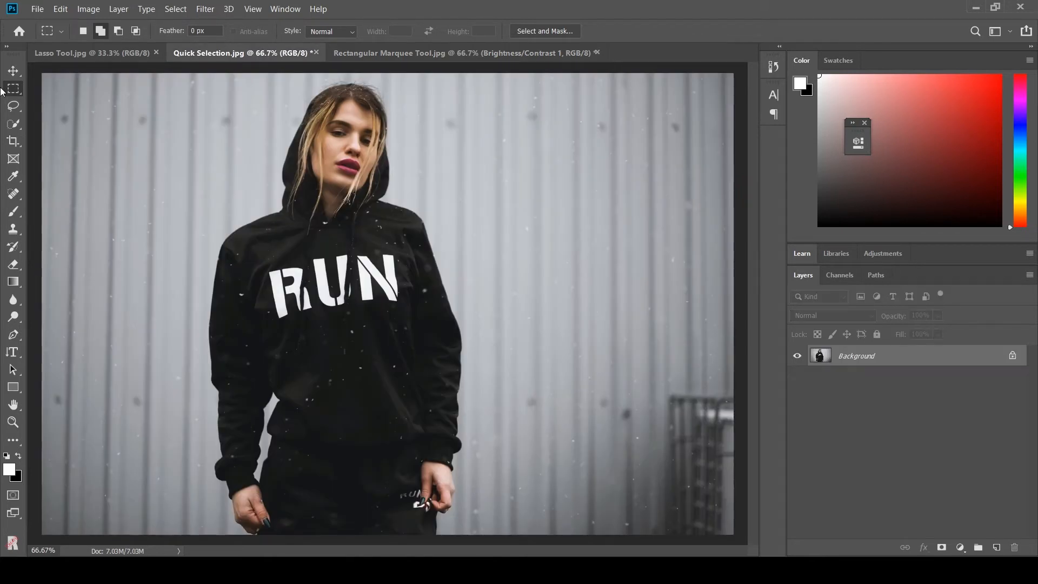
click(16, 125)
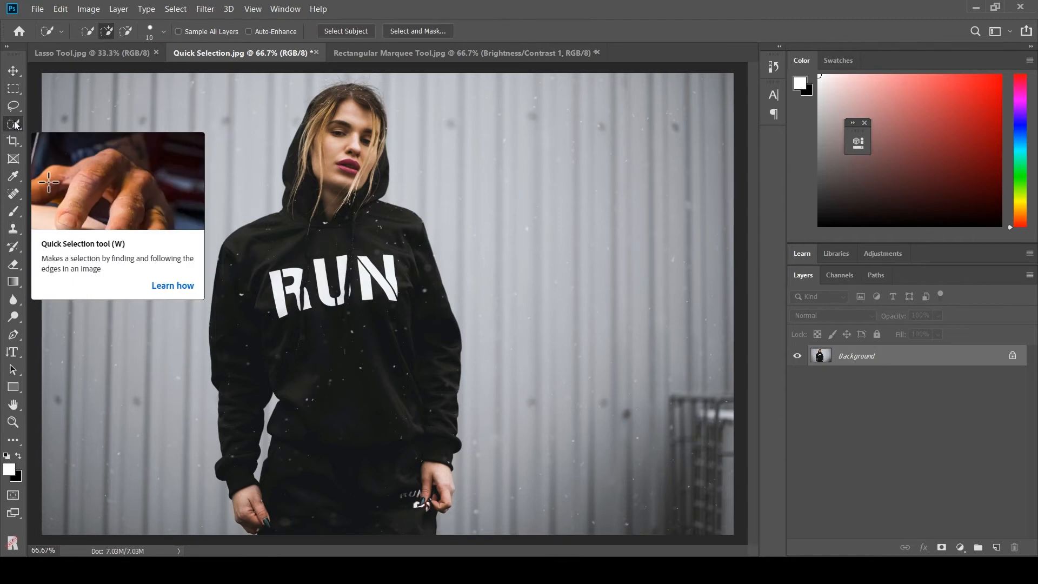
click(160, 31)
drag(92, 73, 109, 69)
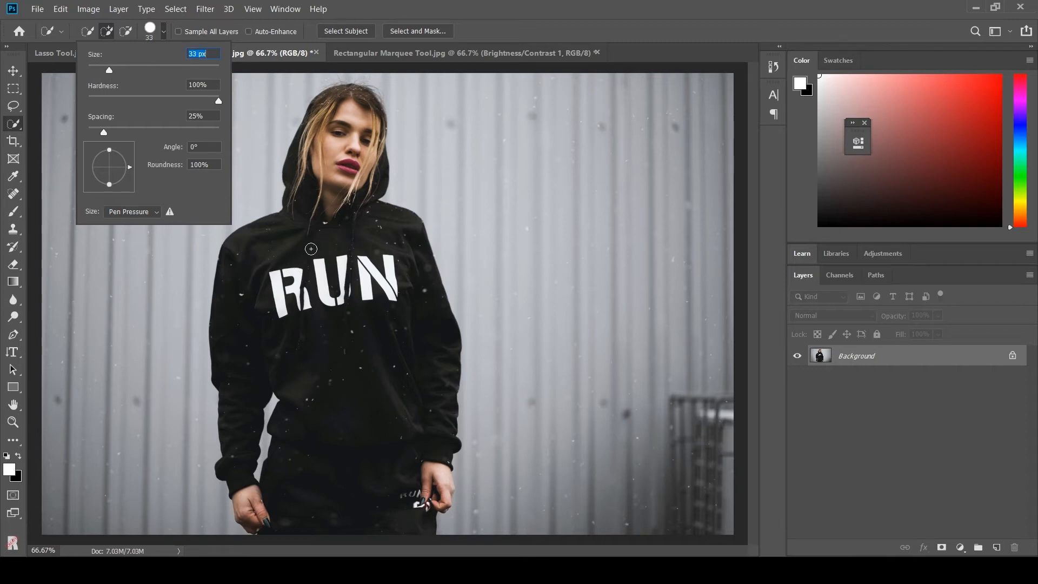
Paint over the woman to select her.
click(300, 263)
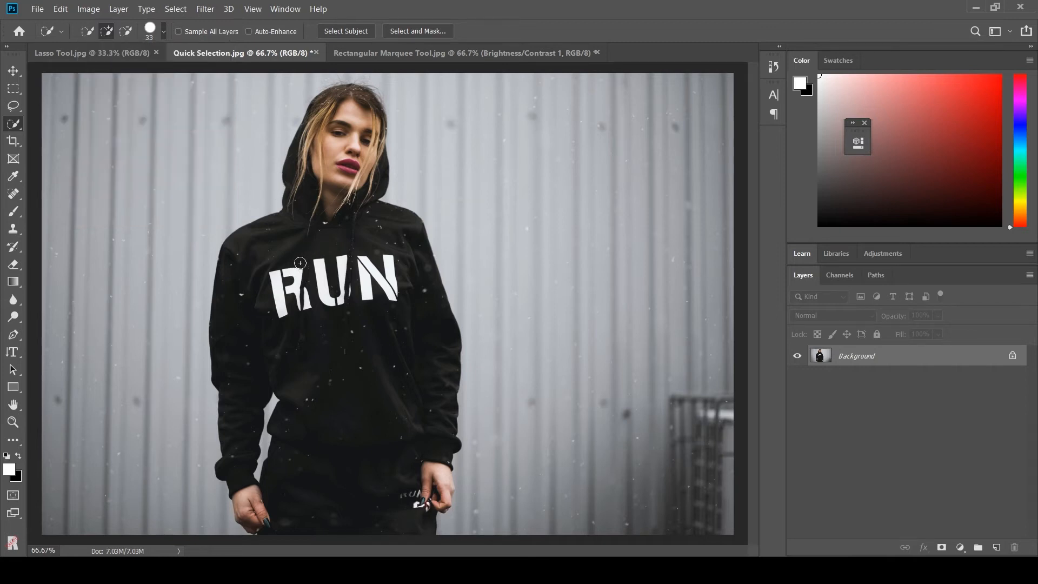
mouse_move(294, 249)
mouse_down()
mouse_move(281, 274)
mouse_move(322, 244)
mouse_move(293, 265)
mouse_move(358, 266)
mouse_move(316, 284)
mouse_move(330, 300)
mouse_move(417, 286)
mouse_up()
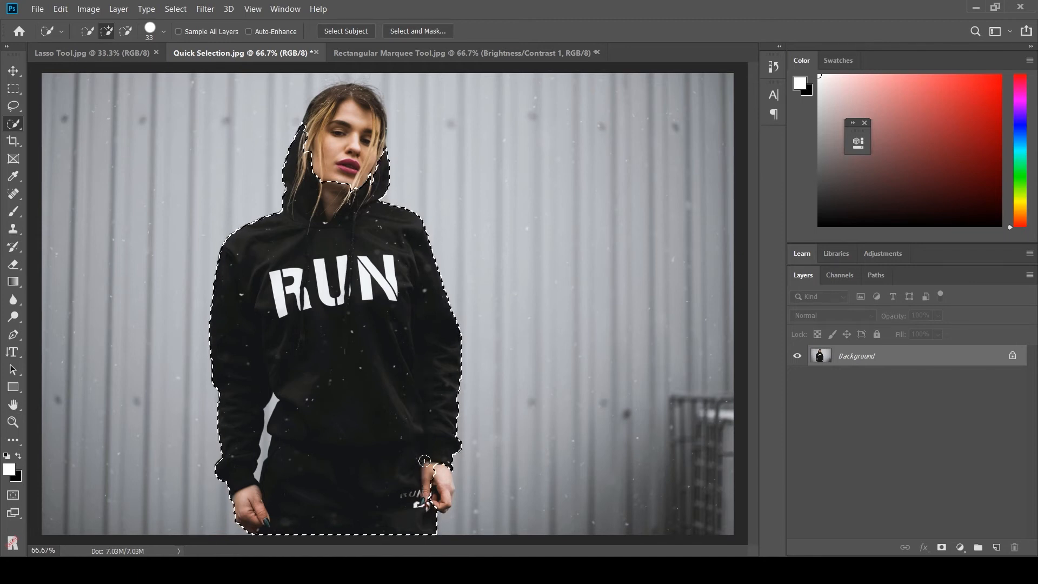
drag(430, 473, 436, 483)
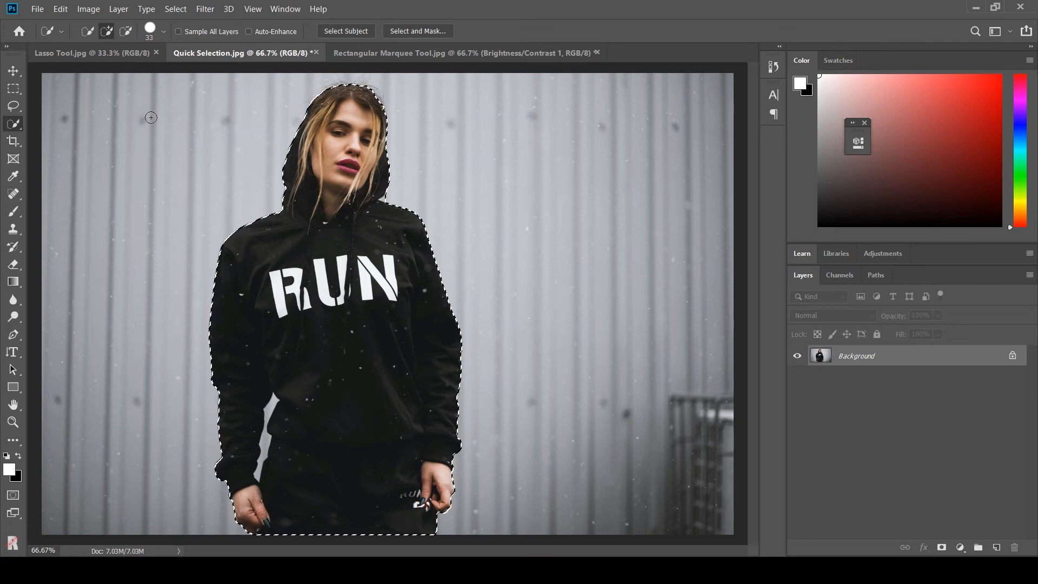
Subtract the background gap between her arm and body using a 10 px brush.
click(122, 39)
click(164, 31)
drag(109, 70, 95, 70)
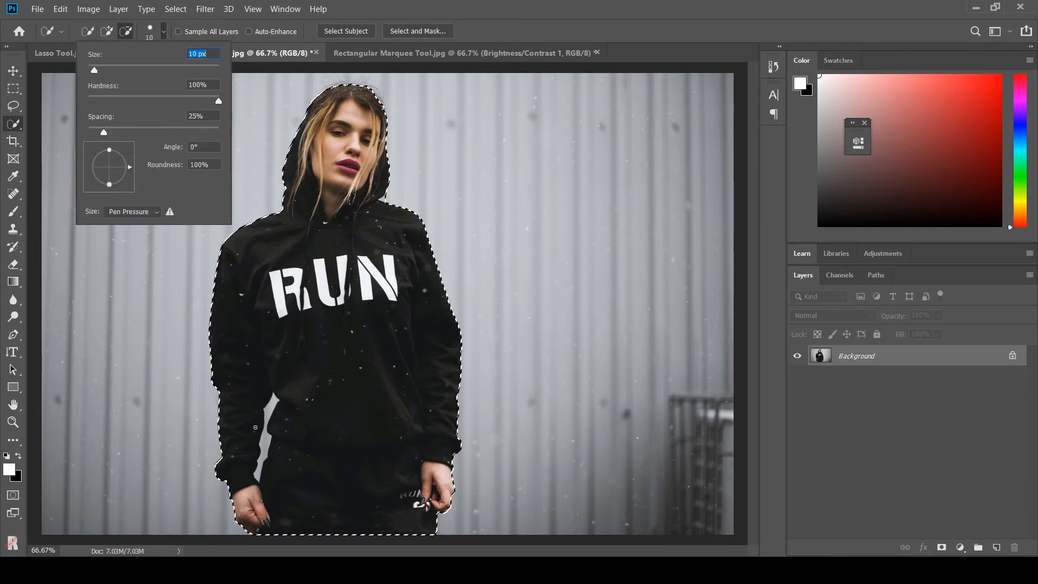
click(265, 443)
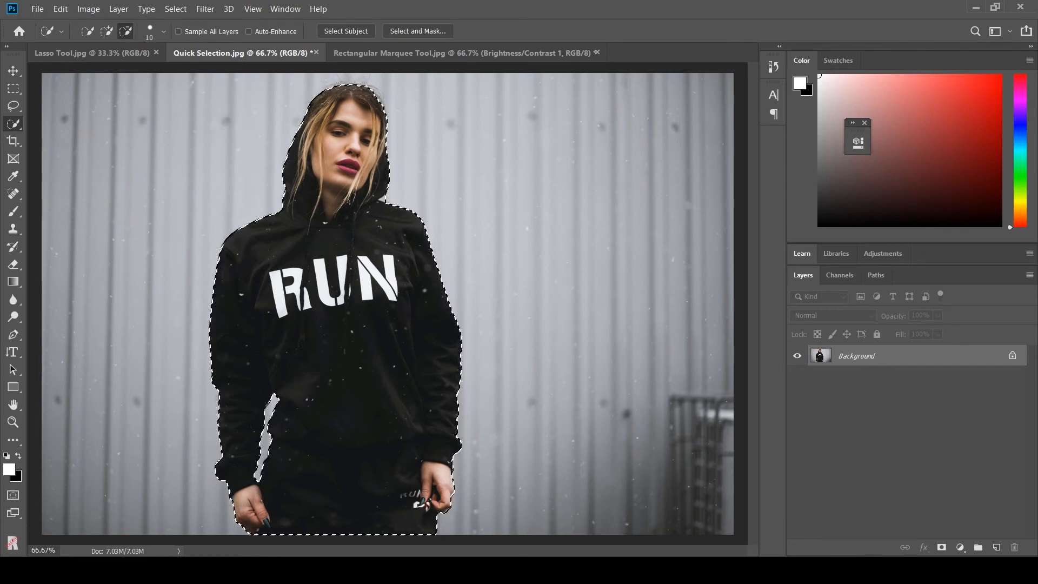
Add a Vibrance adjustment layer to the selection and lower the vibrance to desaturate the woman.
click(961, 546)
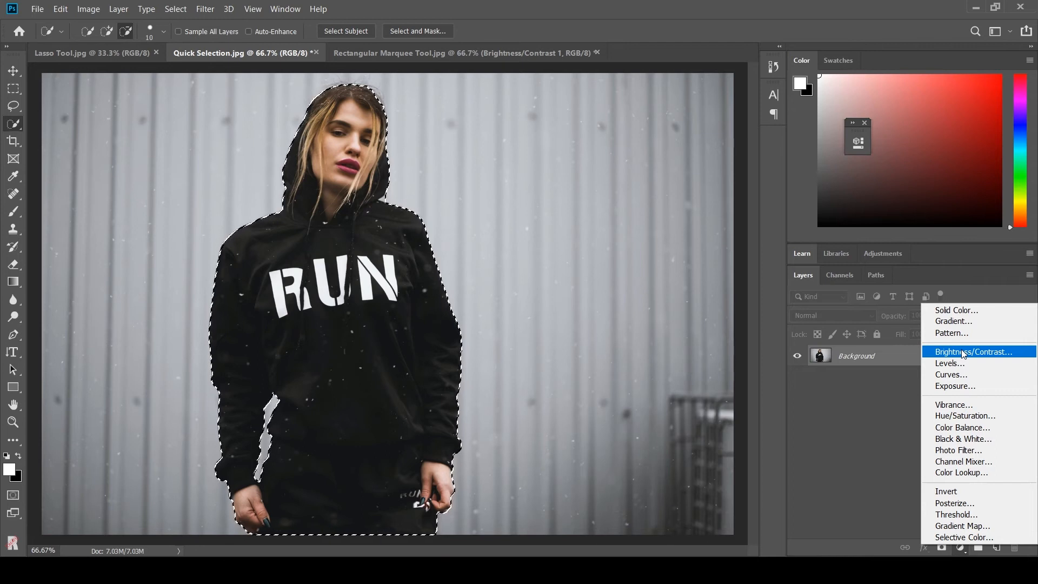
click(965, 405)
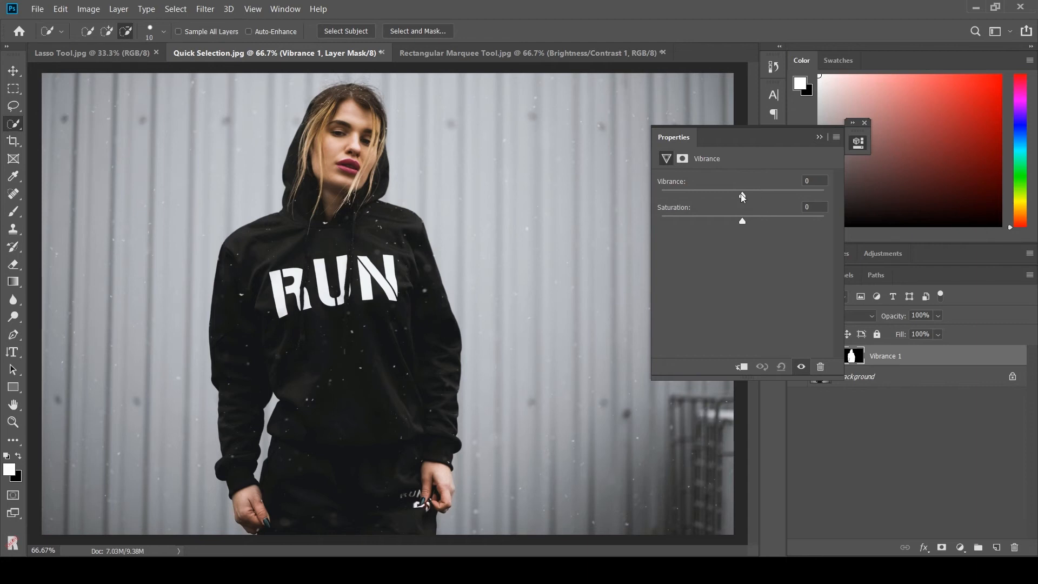
drag(741, 195, 698, 190)
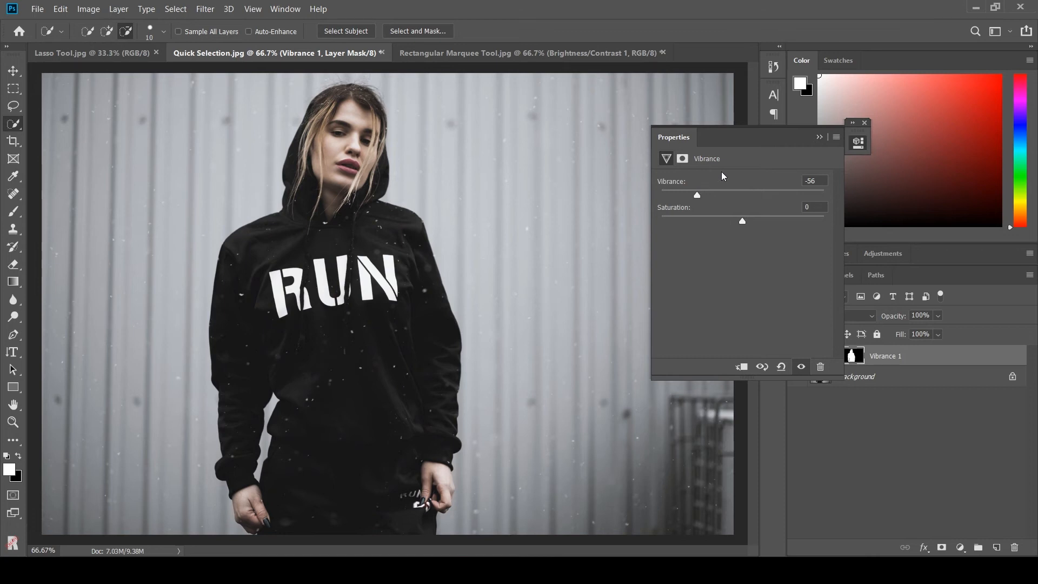
click(819, 137)
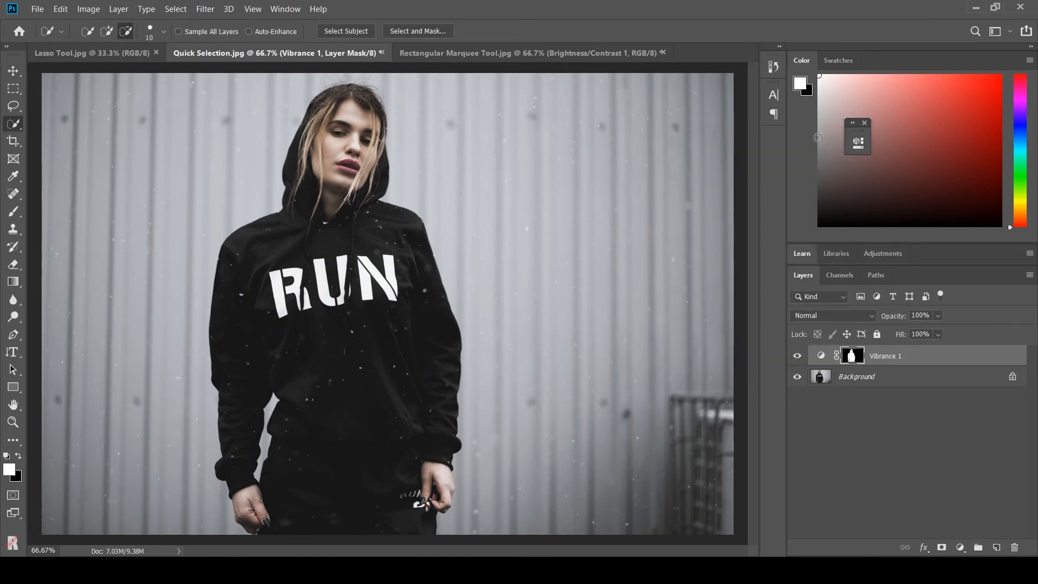
Toggle the Vibrance 1 adjustment layer's visibility off and back on to compare before and after.
click(799, 357)
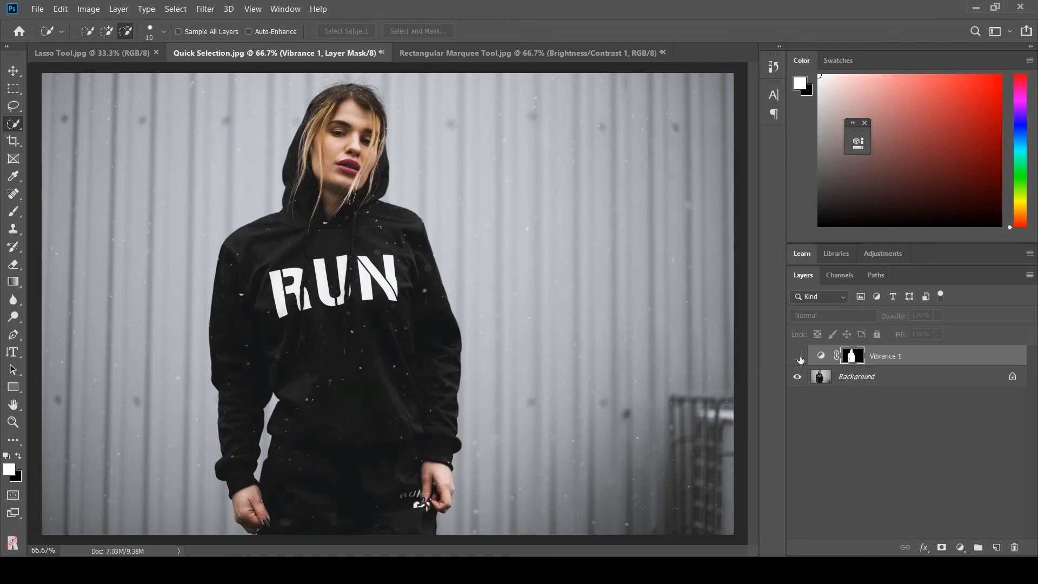
click(799, 357)
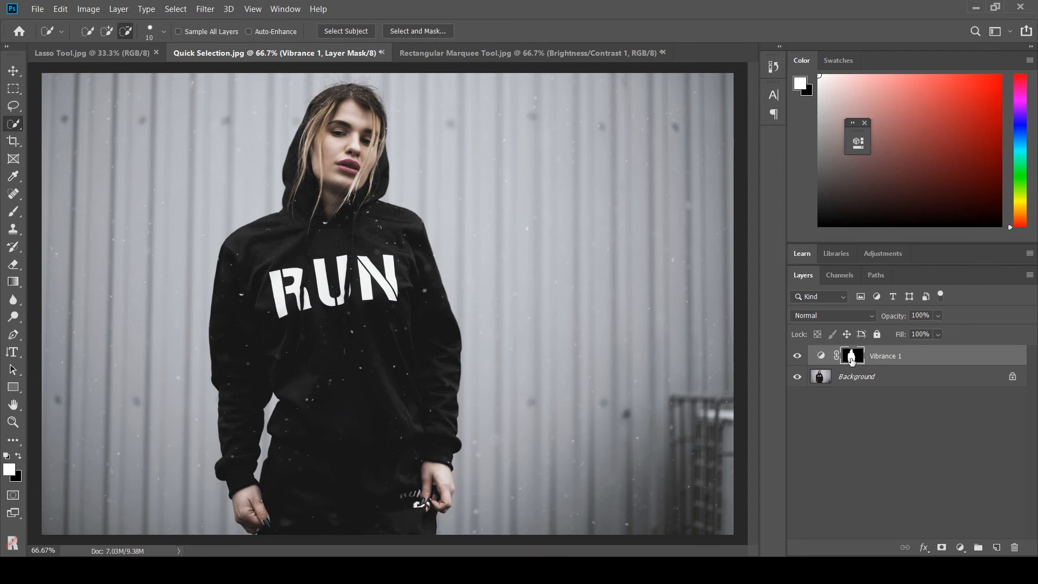
Switch to the Lasso Tool.jpg document.
key(ctrl)
click(108, 34)
click(126, 31)
click(82, 60)
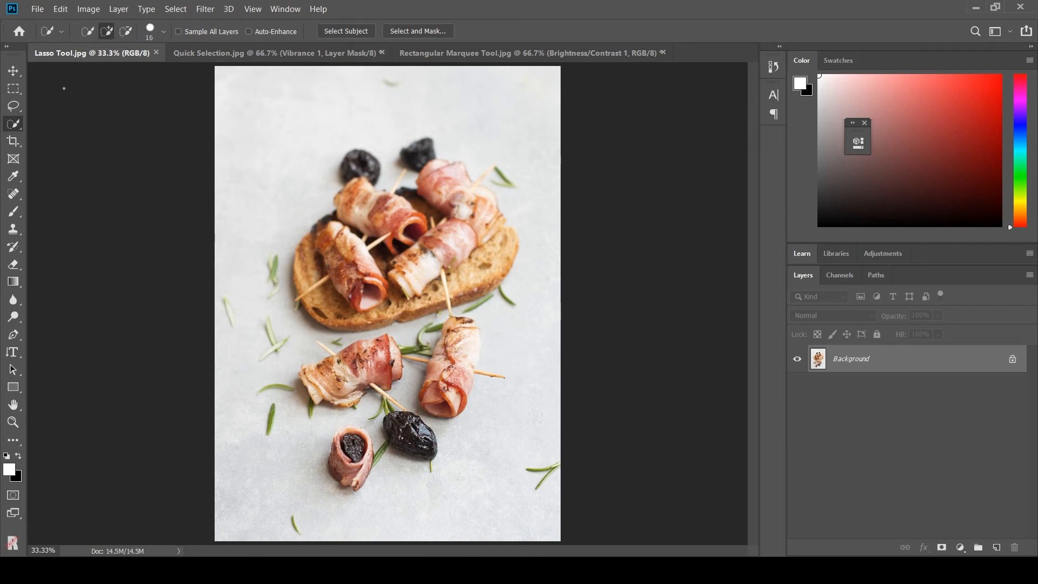
Choose the Lasso tool and draw a freehand selection around the rosemary sprig near the photo's bottom edge.
click(11, 111)
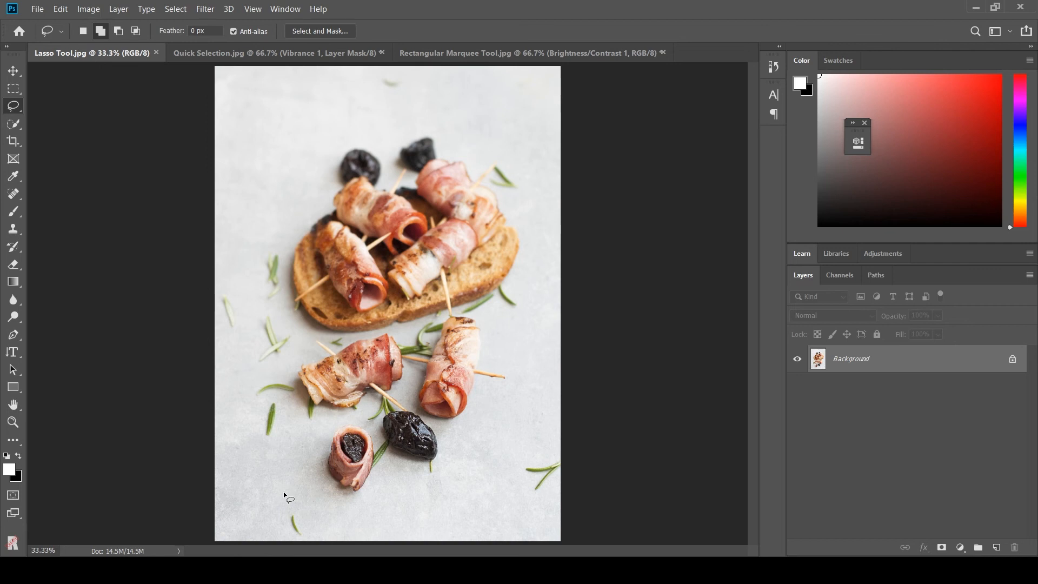
mouse_move(301, 507)
mouse_down()
mouse_move(284, 533)
mouse_move(312, 542)
mouse_move(319, 532)
mouse_move(290, 504)
mouse_up()
Open Content-Aware Fill for the lassoed sprig.
click(37, 8)
mouse_move(60, 11)
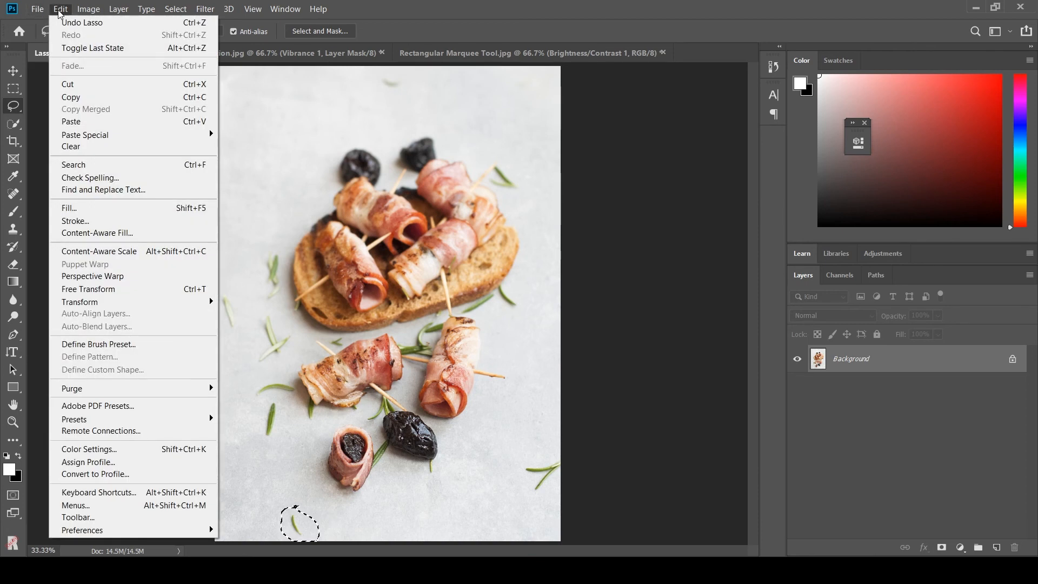
click(97, 232)
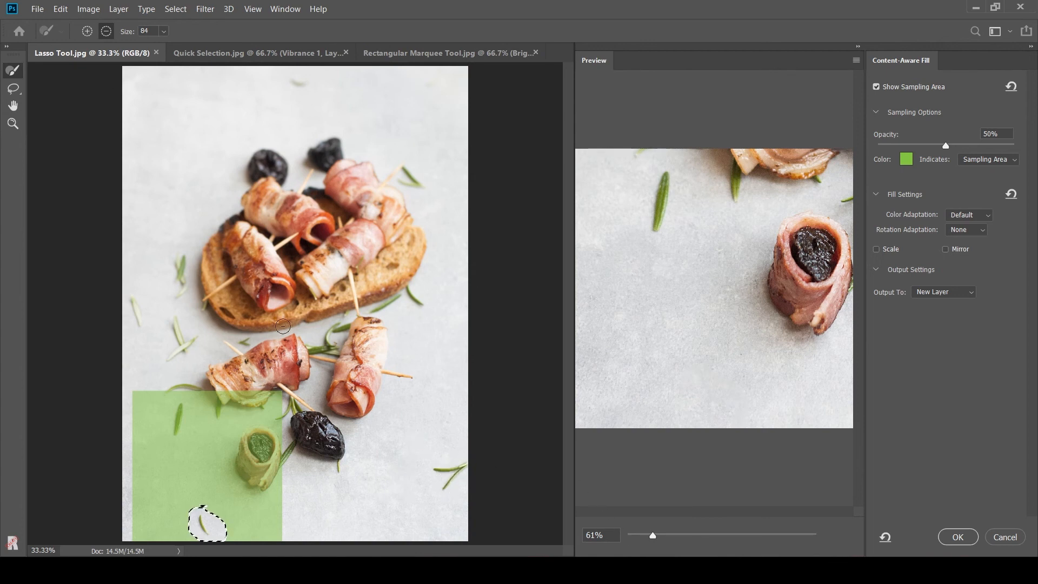
Add the rosemary sprig at the photo's right edge to the fill area with the Lasso tool and commit the fill.
click(15, 91)
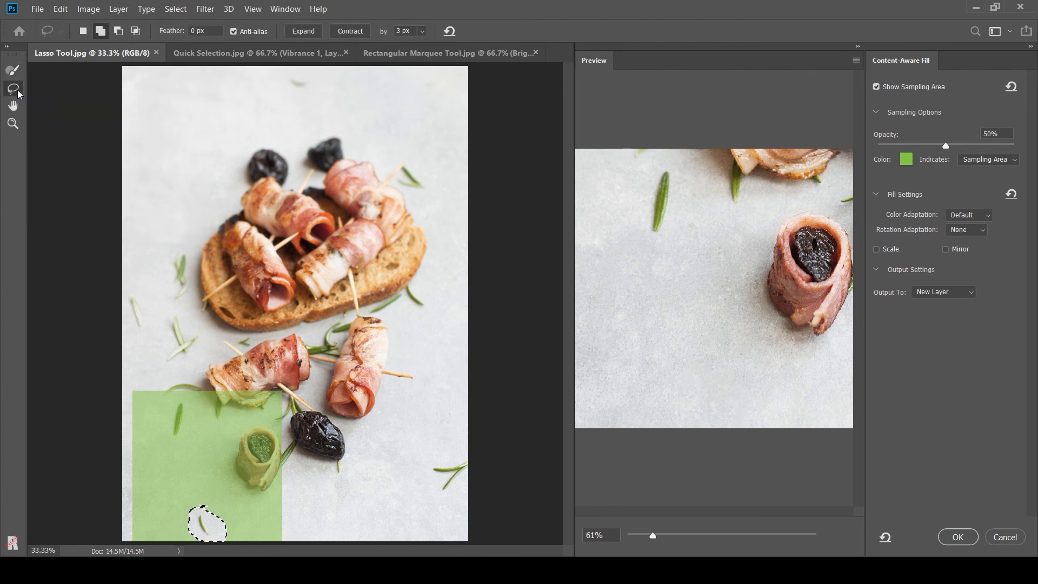
mouse_move(458, 454)
mouse_down()
mouse_move(424, 470)
mouse_move(443, 493)
mouse_move(475, 481)
mouse_move(461, 454)
mouse_move(451, 462)
mouse_up()
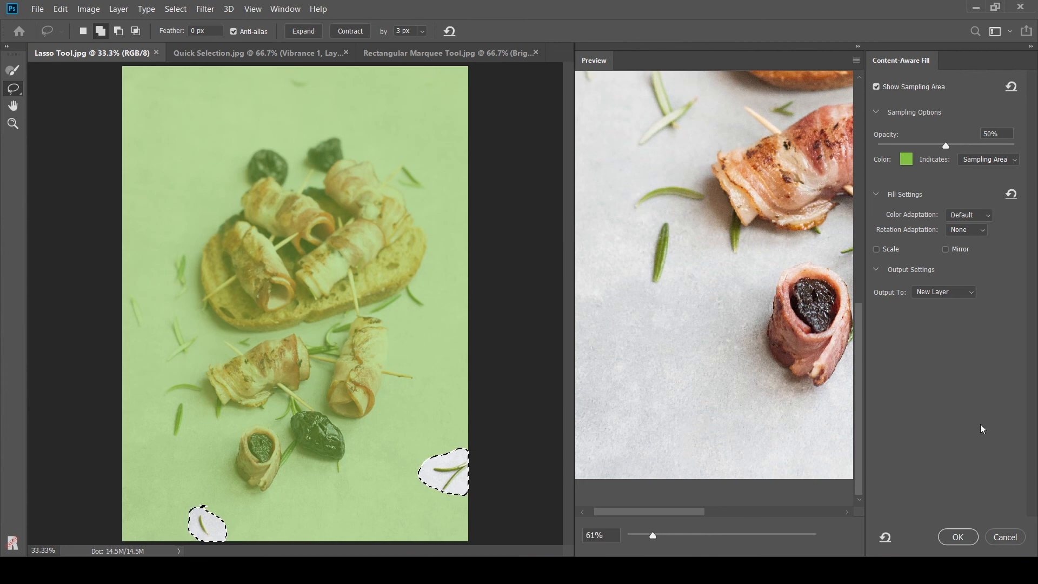
click(959, 539)
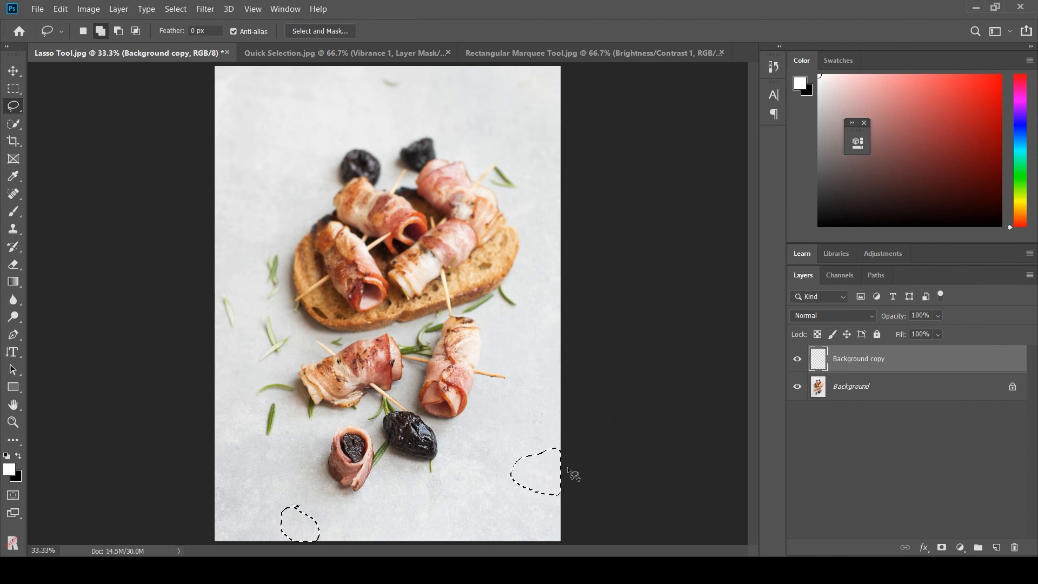
Switch the Lasso tool to subtract-from-selection mode.
click(118, 31)
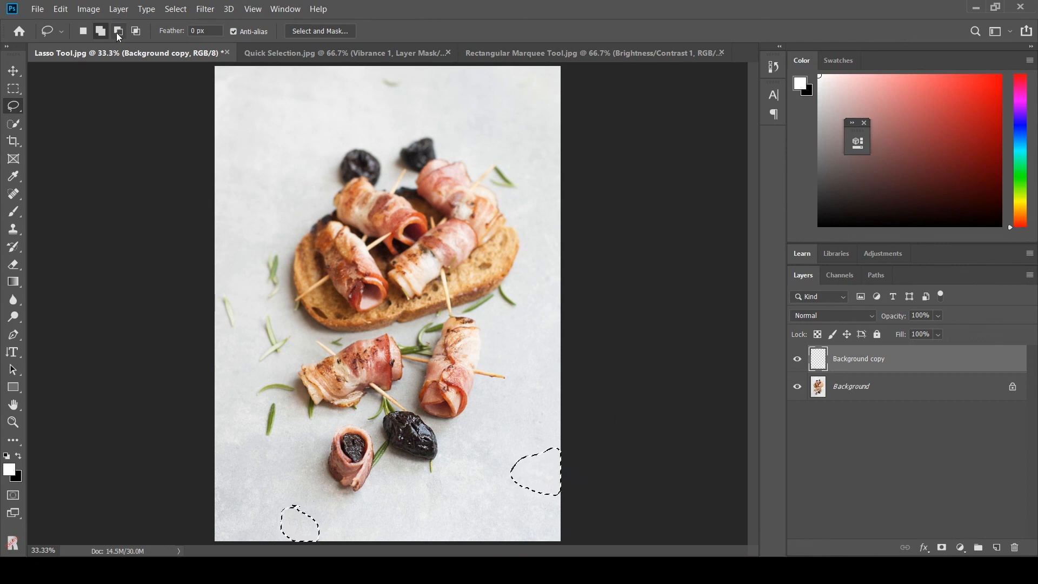